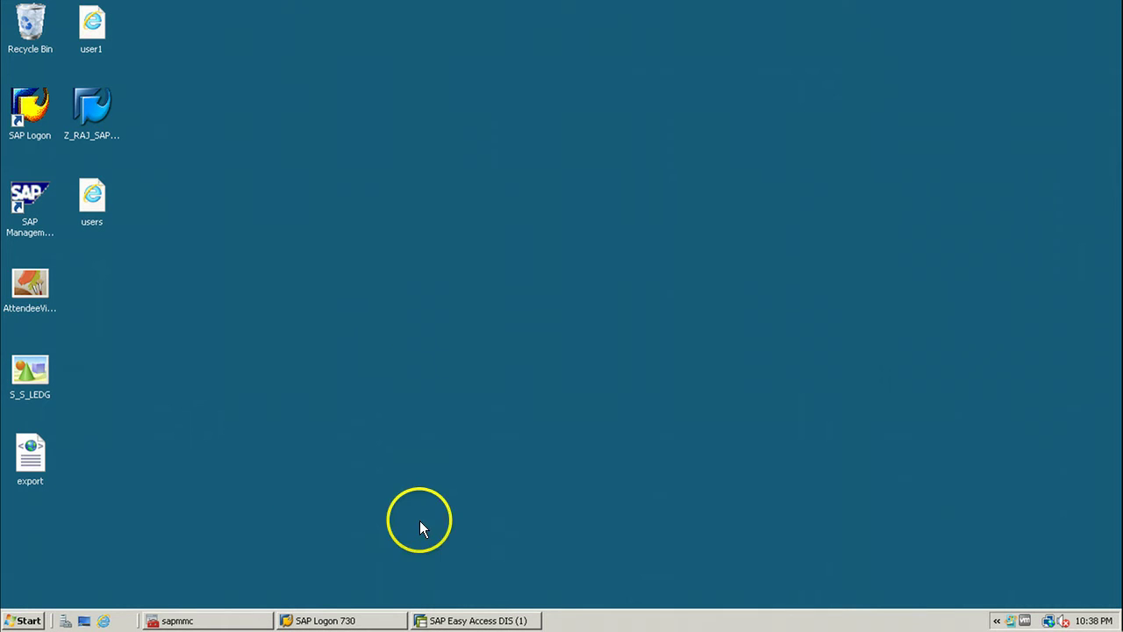
Run transaction SCC4 to show the client list with clients 000, 001 and 066
click(453, 619)
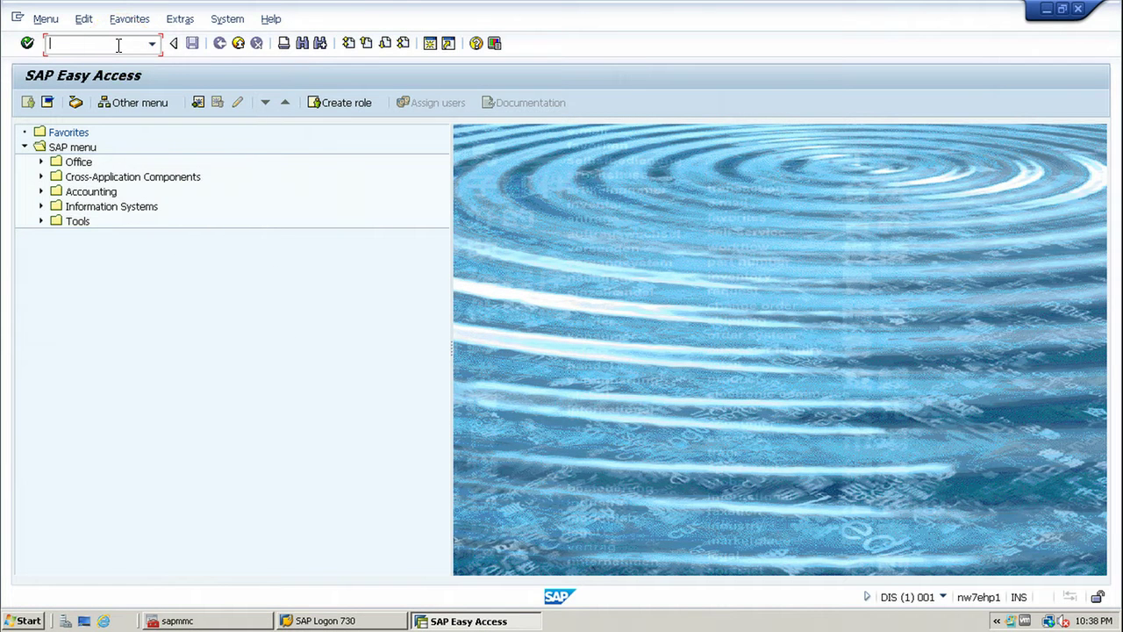
text(scc4)
key(Return)
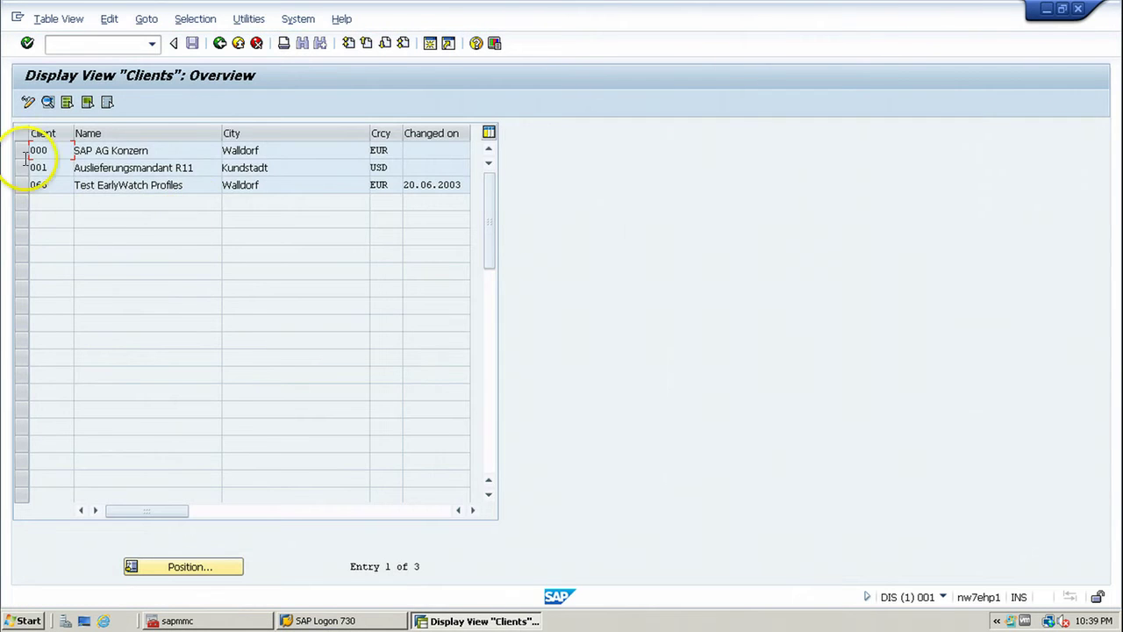
Select the client rows 000, 001 and 066 in the Clients overview
click(21, 151)
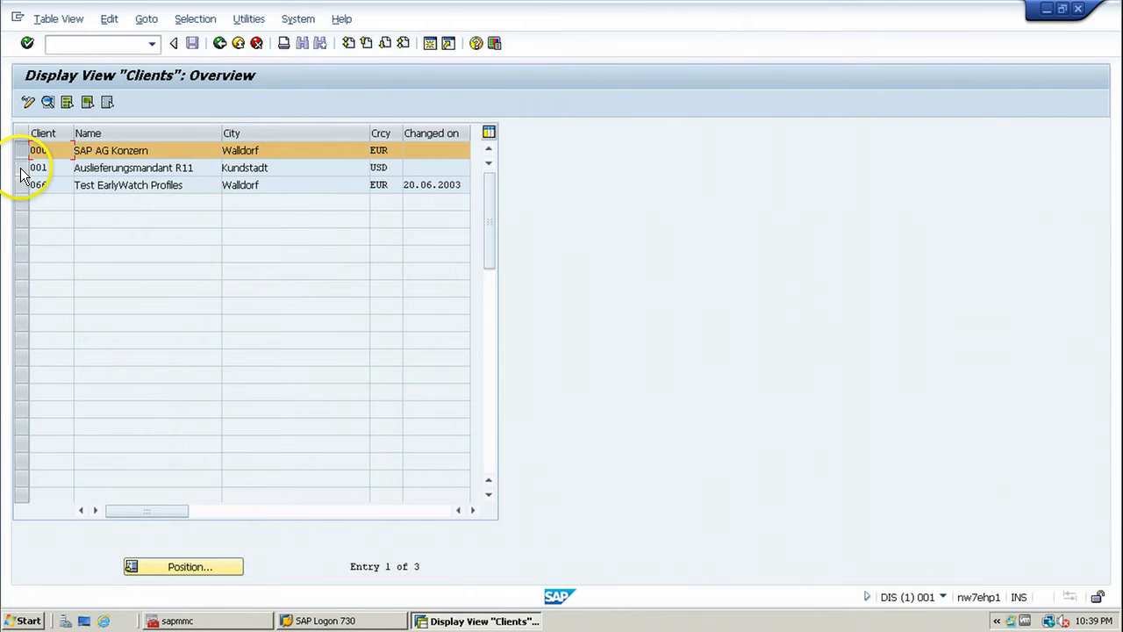
click(21, 172)
click(24, 186)
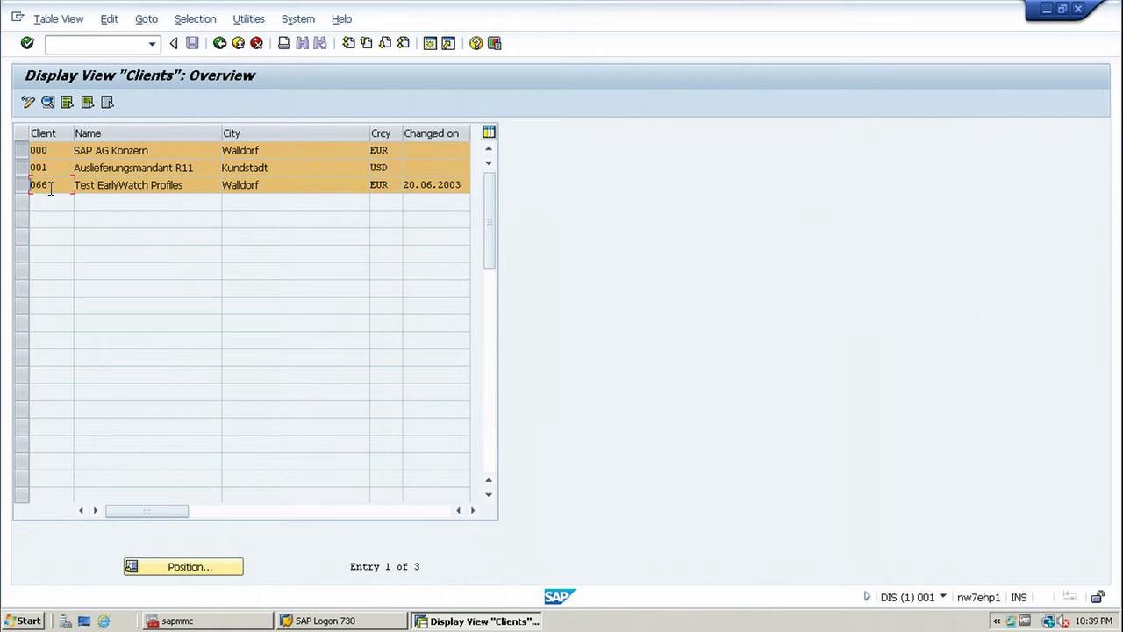
Switch the Clients table to change mode, accepting the cross-client caution notice
click(28, 105)
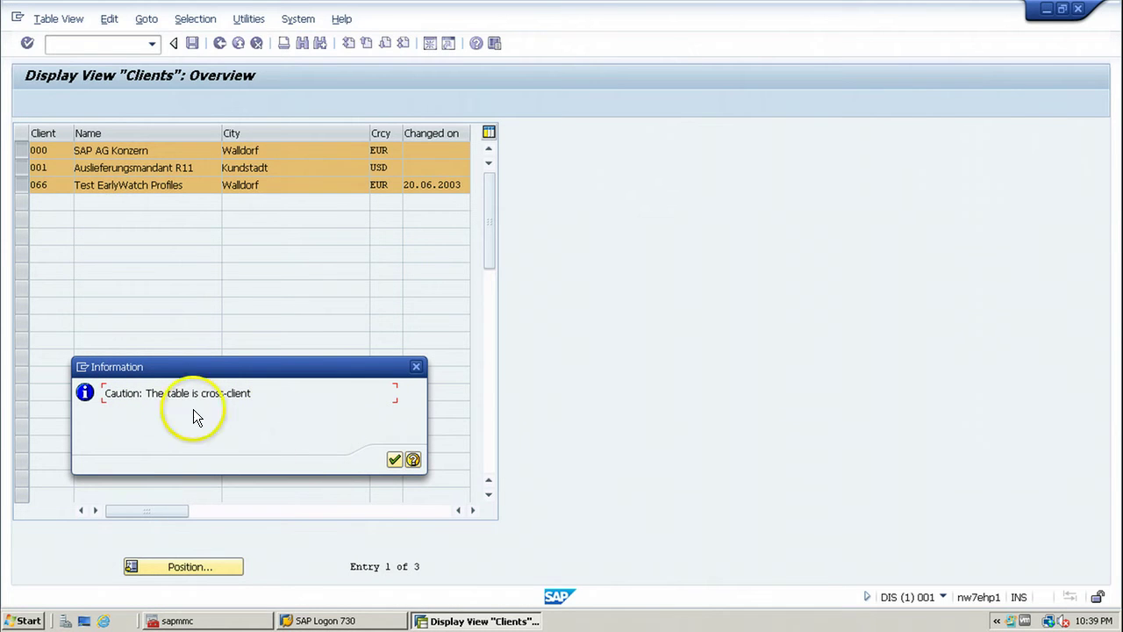
click(393, 462)
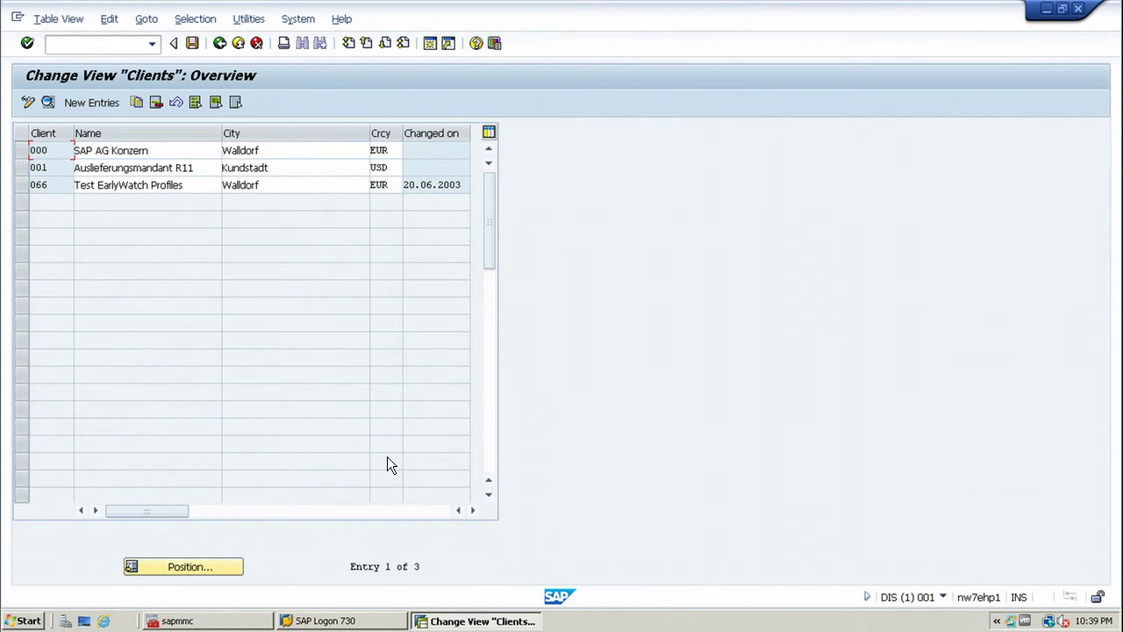
click(308, 410)
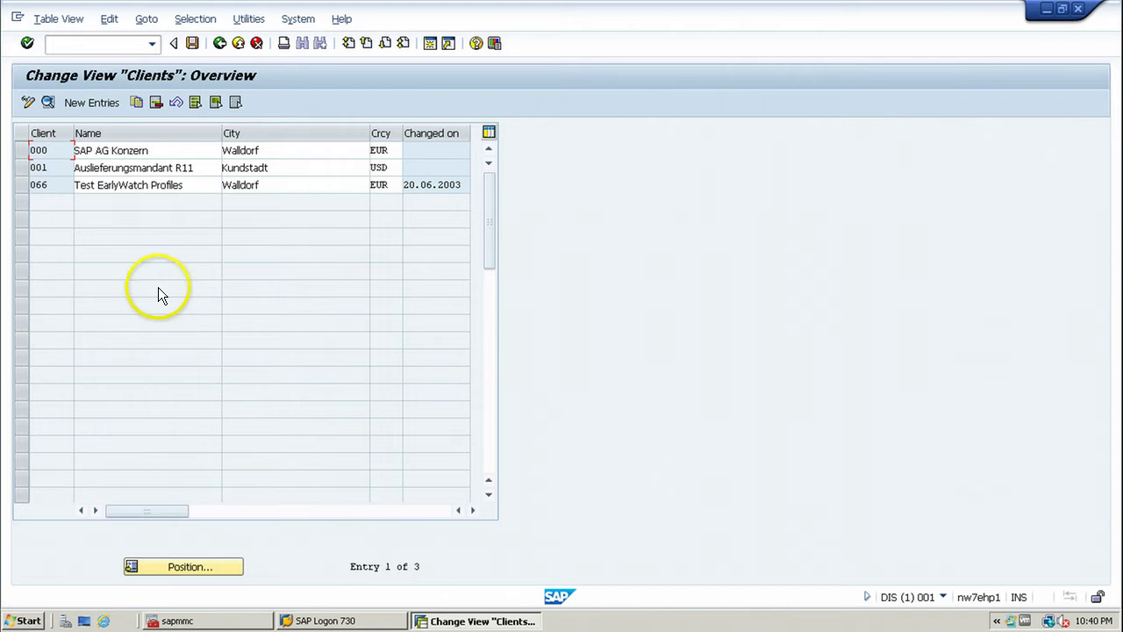
Add a new client entry 999 with the name Customizing
click(90, 103)
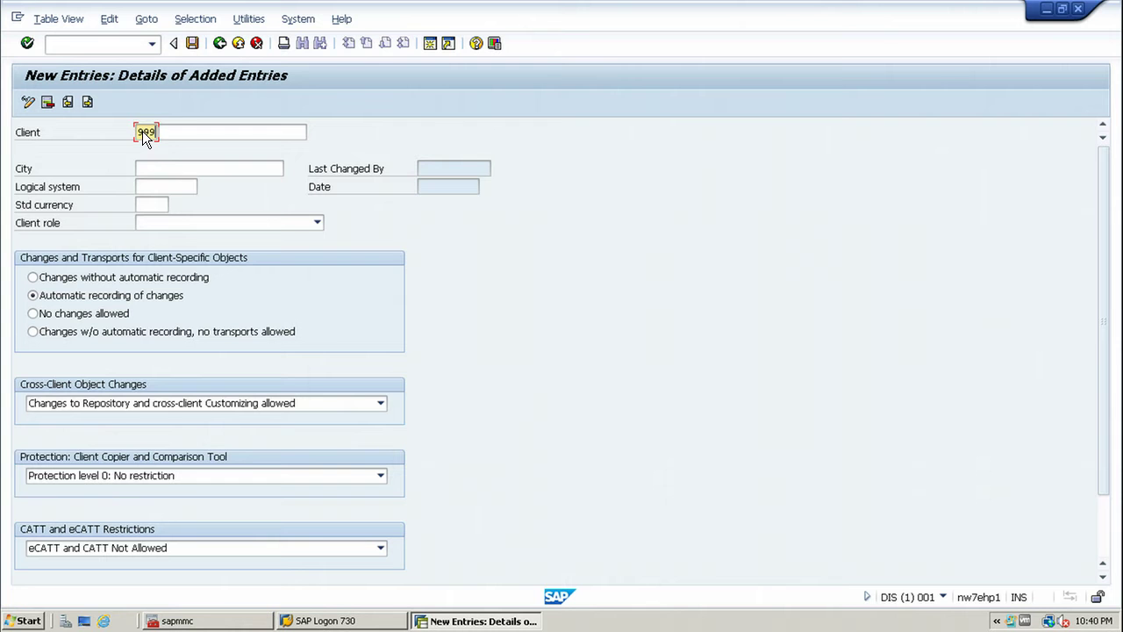
key(Tab)
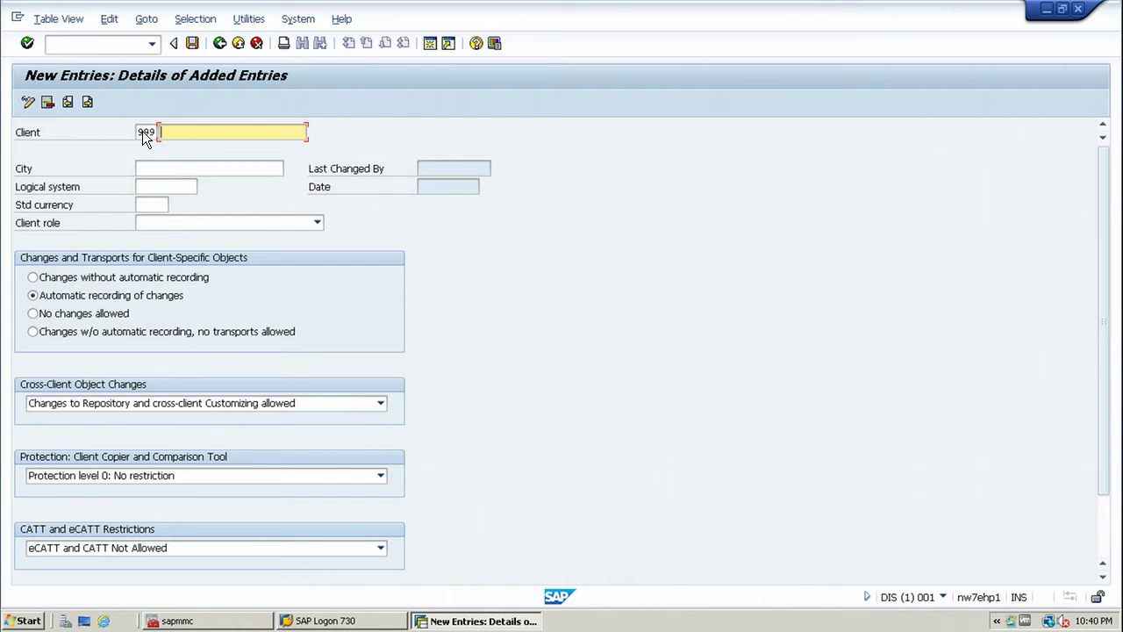
text(C)
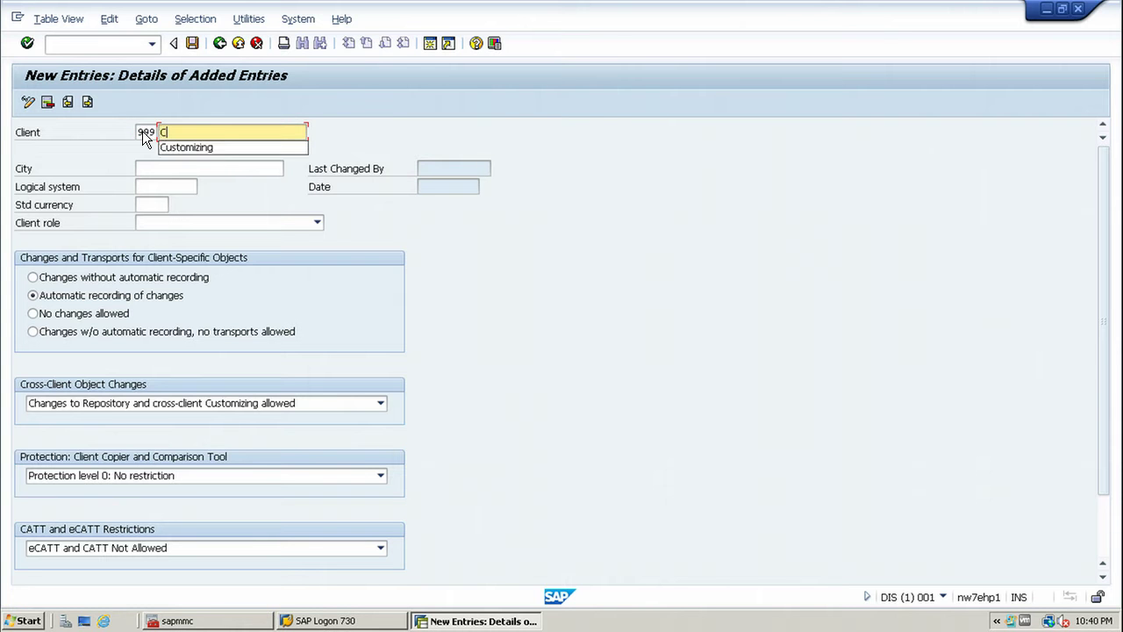
text(u)
key(Down)
key(Return)
Enter city Mumbai and standard currency INR for client 999, leaving logical system blank
key(Tab)
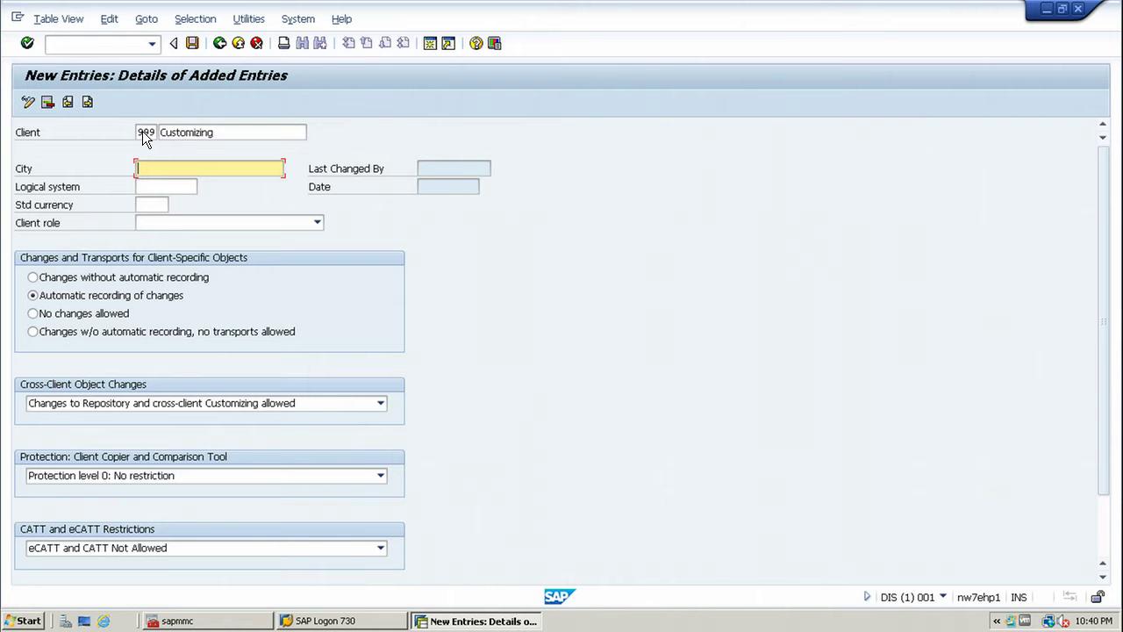
text(Mumbai)
key(Tab)
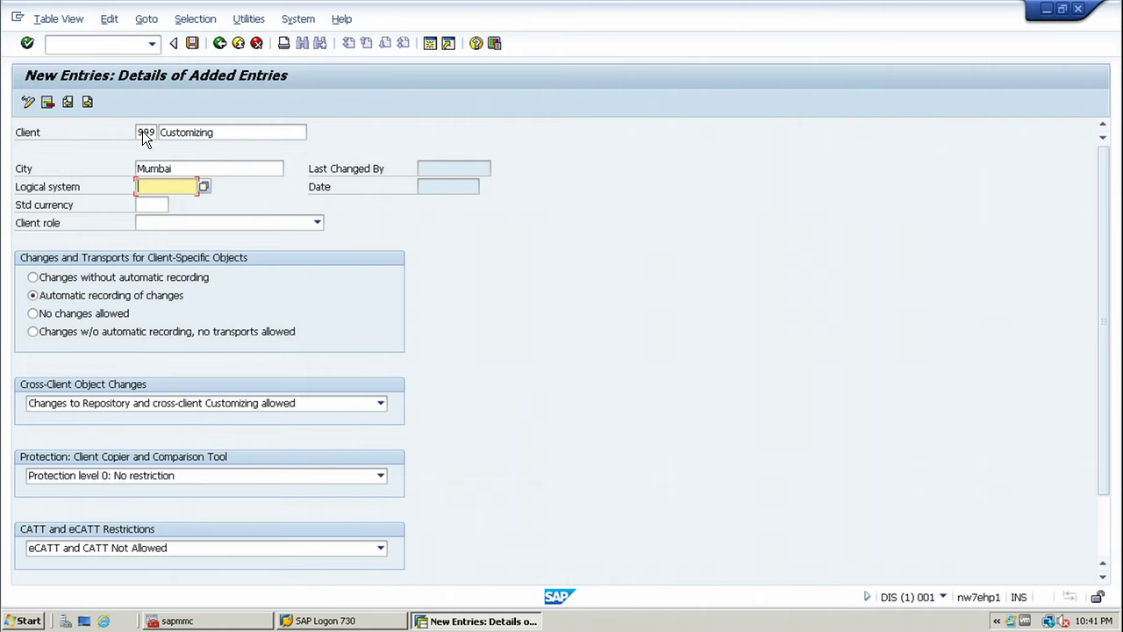
key(Tab)
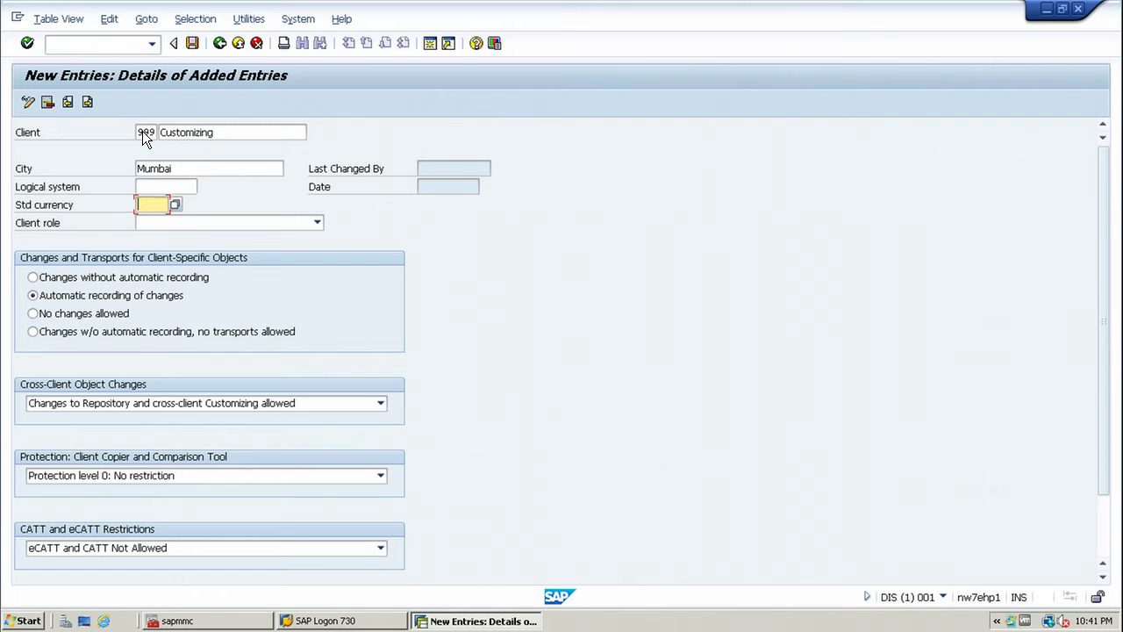
text(INR)
key(Tab)
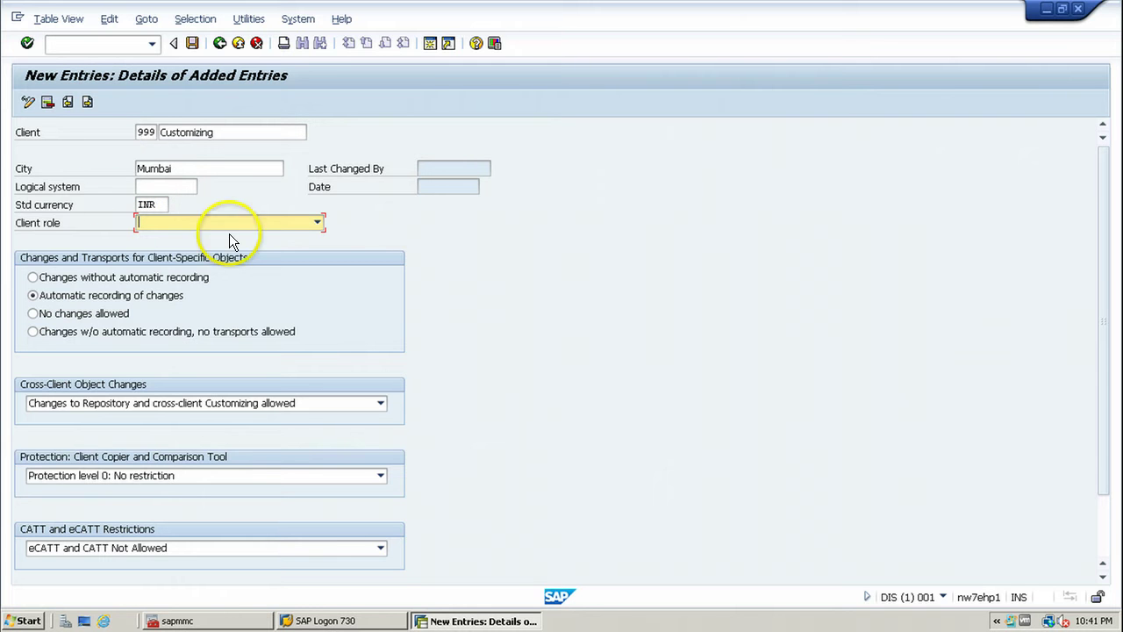
Choose Customizing from the Client role dropdown for client 999
click(318, 222)
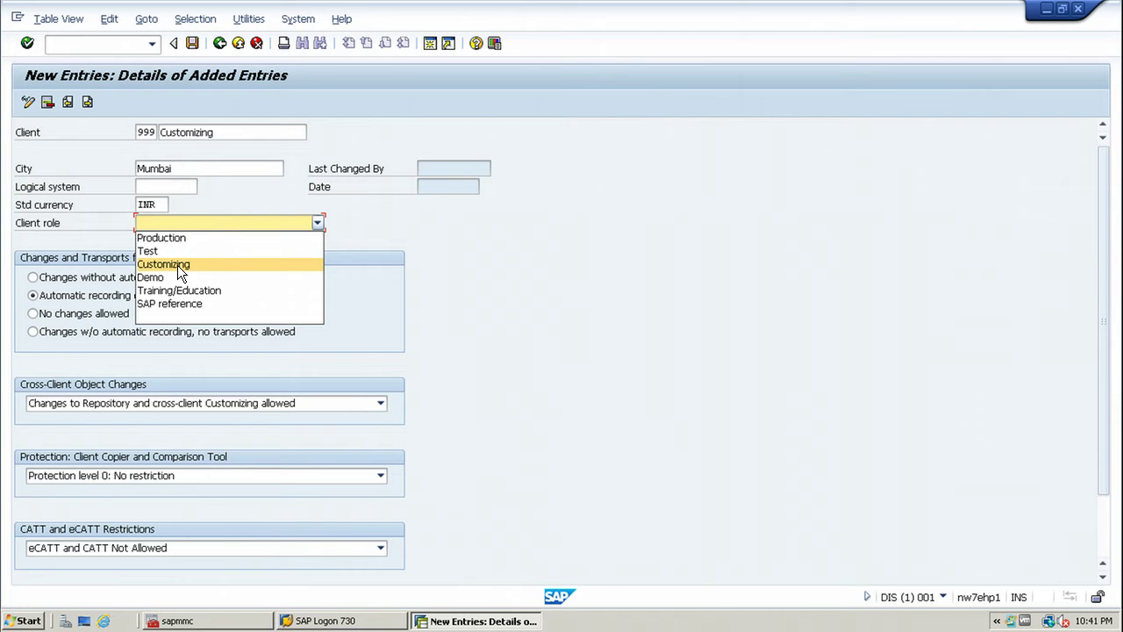
click(161, 265)
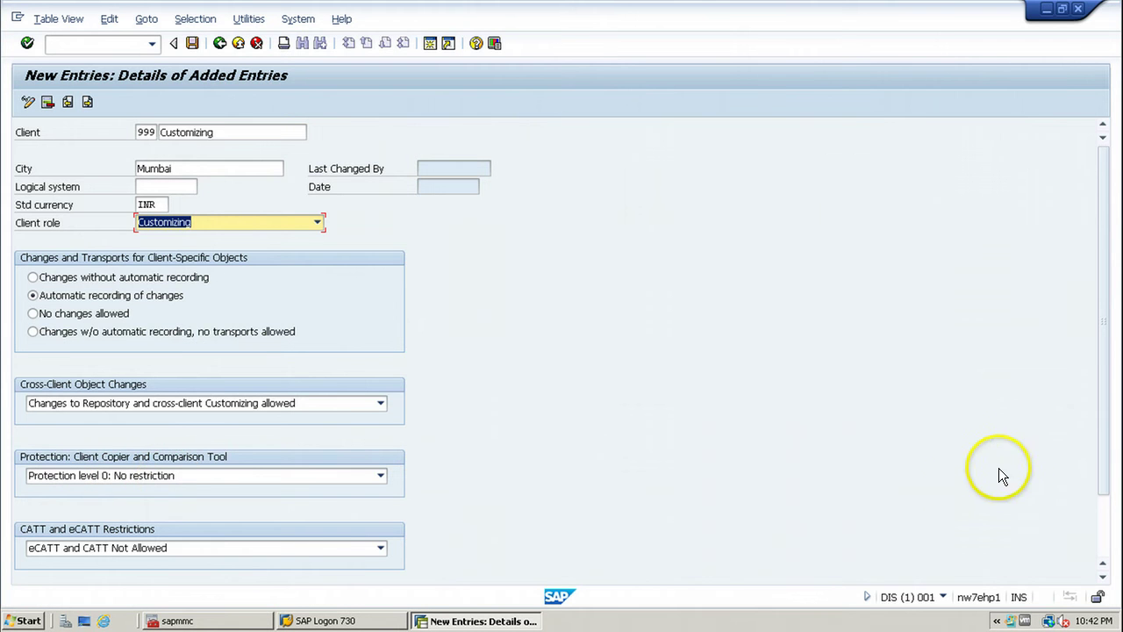
Save the new client 999 entry, recording change date 19.01.2014
drag(1105, 373, 1106, 409)
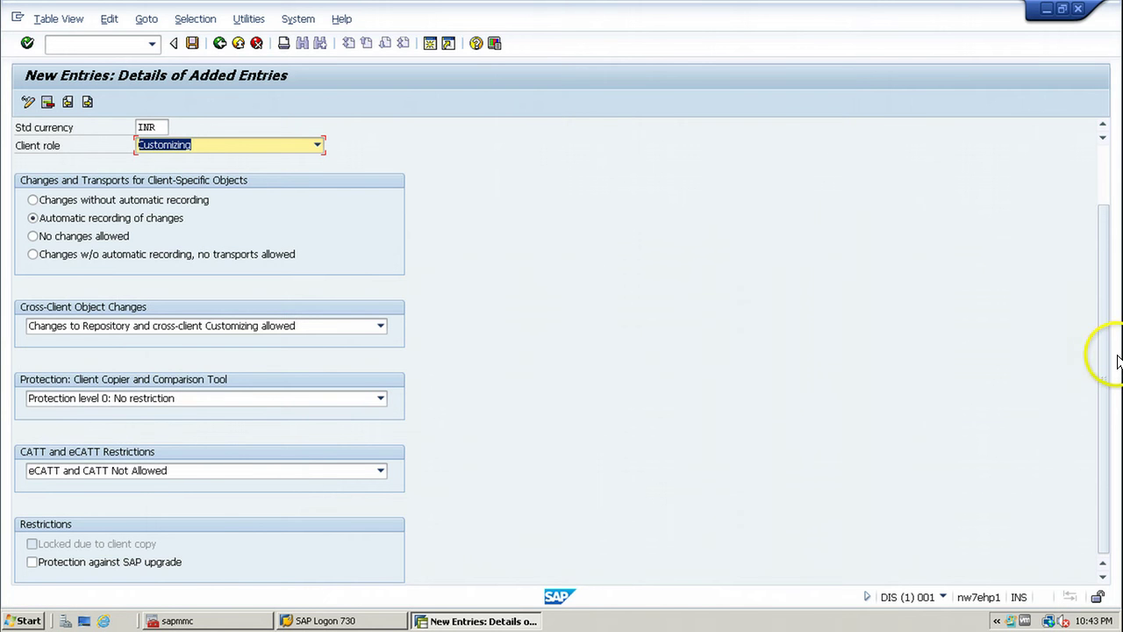
drag(1105, 375, 1104, 300)
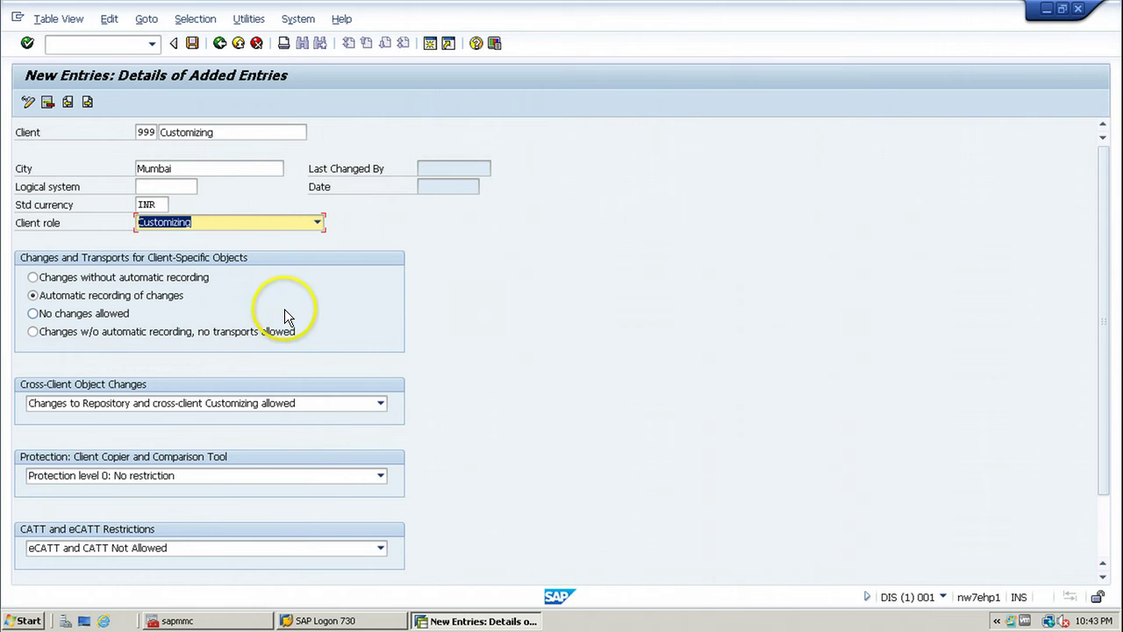
click(193, 44)
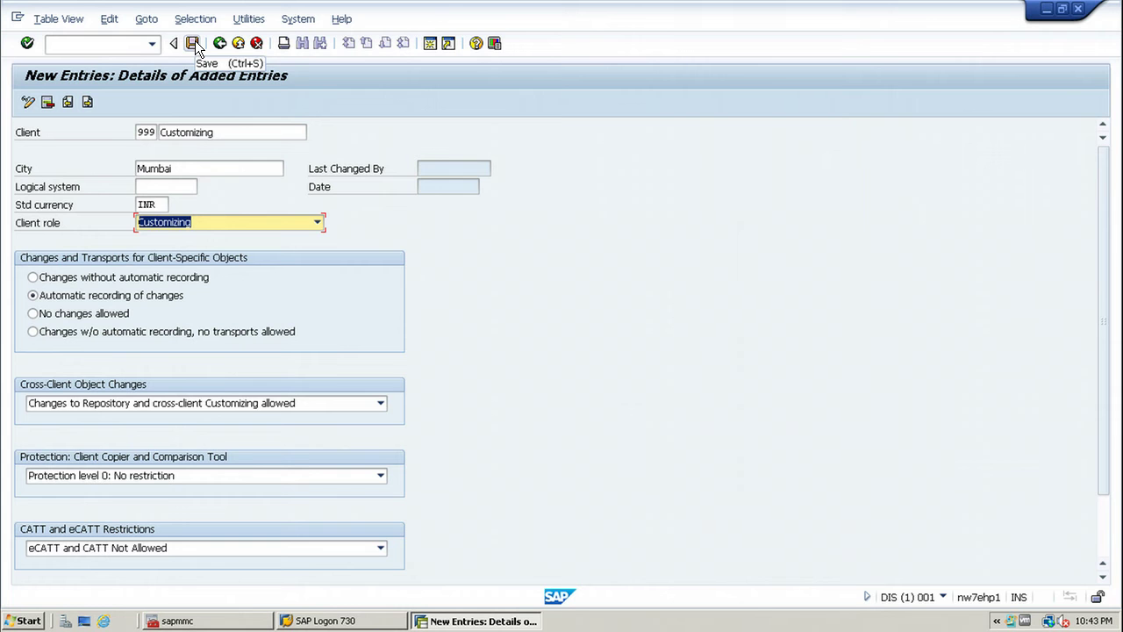
click(193, 42)
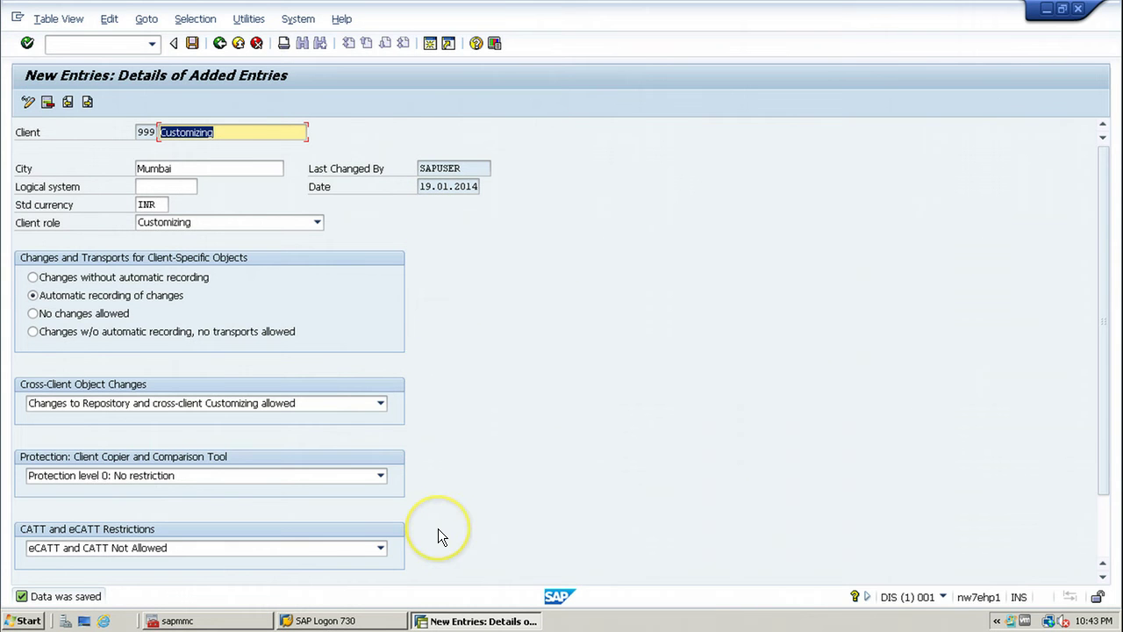
Leave with /n and rerun SCC4 from history to confirm client 999 Customizing, Mumbai, INR is listed
click(152, 43)
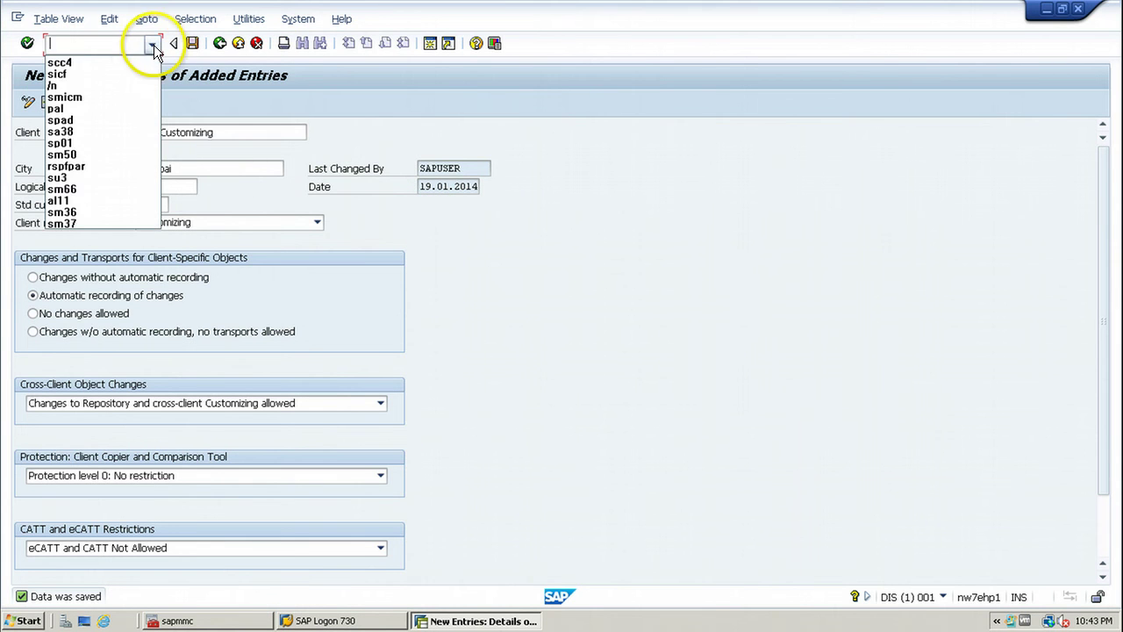
click(58, 85)
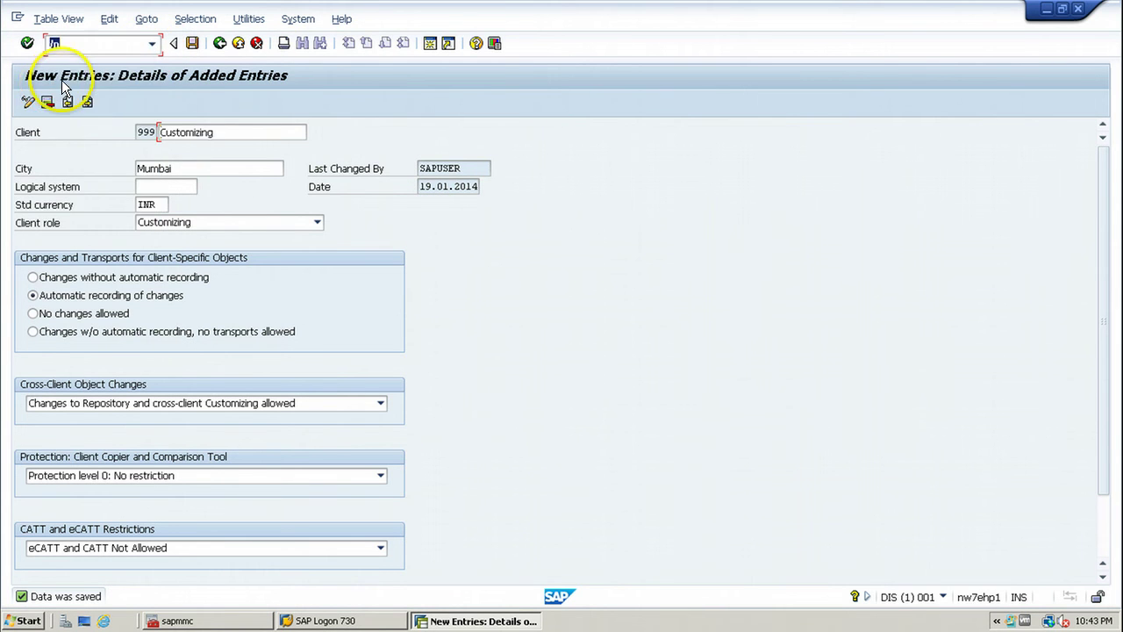
click(27, 43)
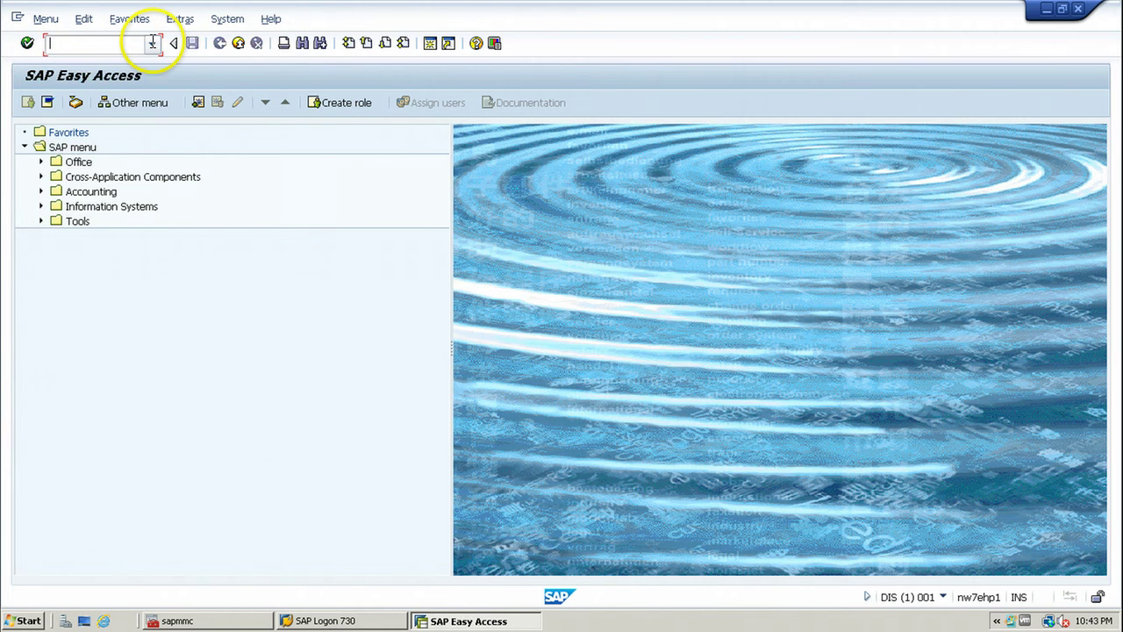
click(152, 43)
click(61, 74)
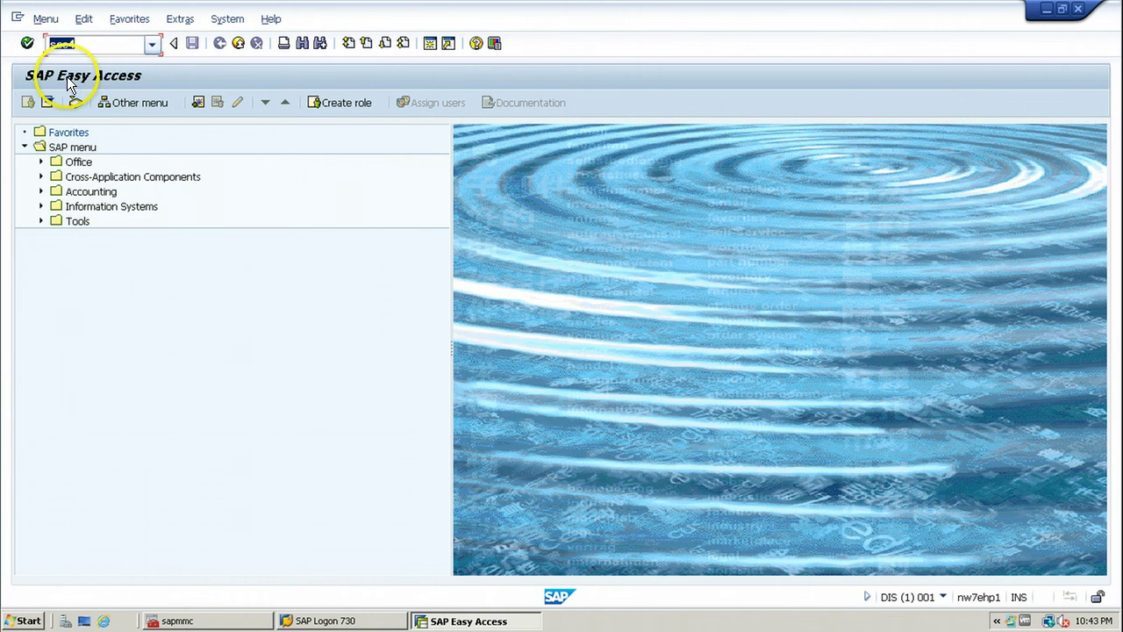
click(27, 43)
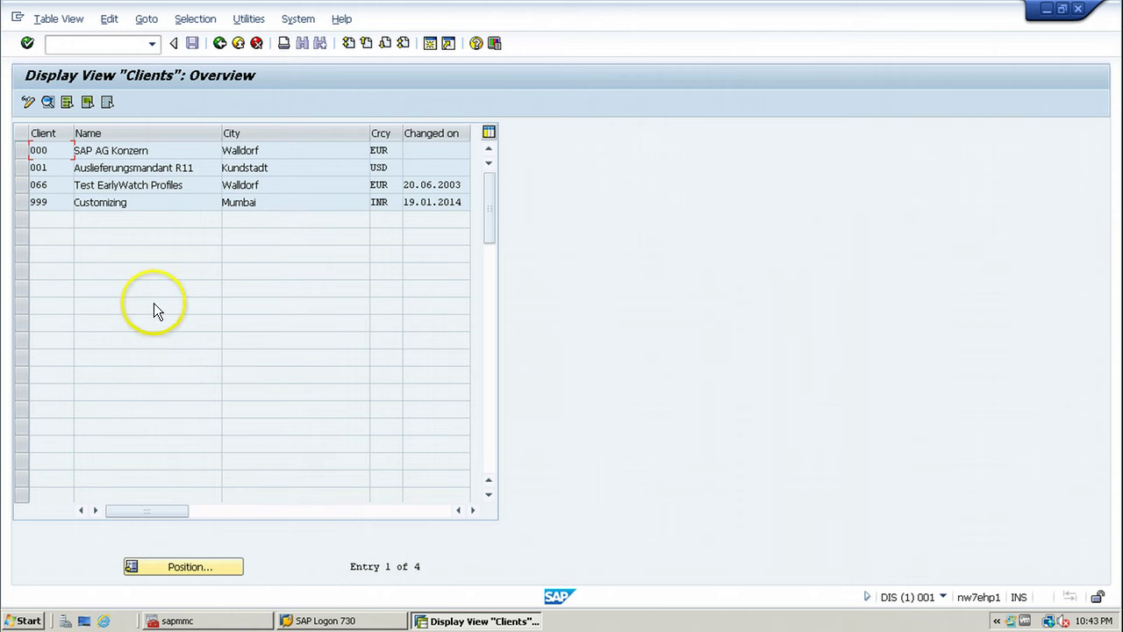
Leave the client list with /n and launch the SE16 Data Browser
click(103, 45)
text(/n)
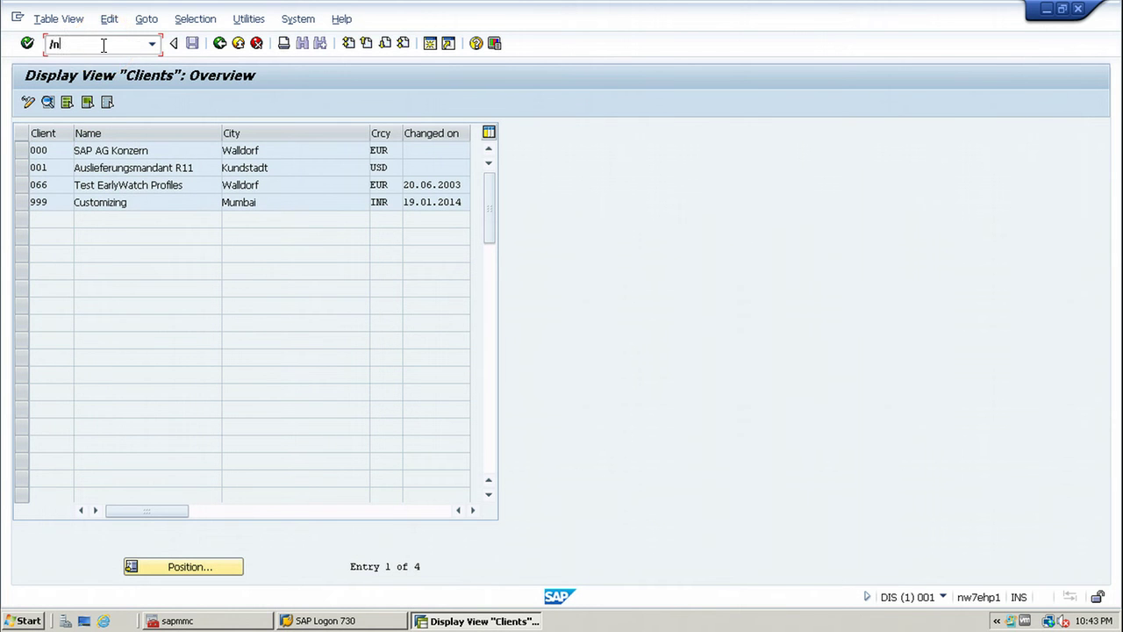
key(Return)
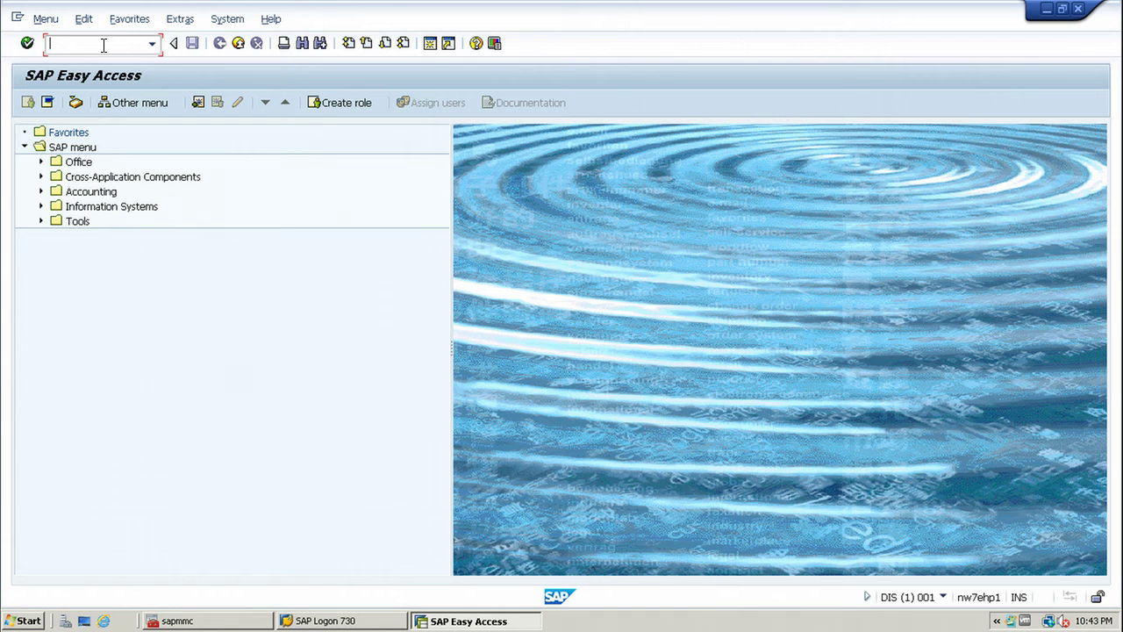
text(se16)
key(Return)
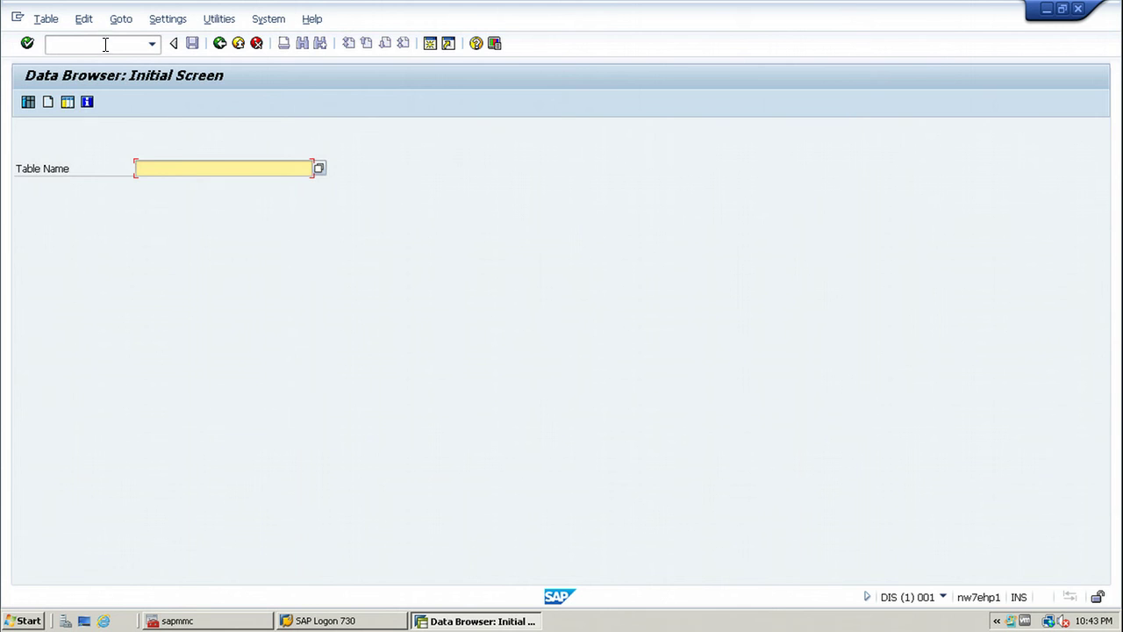
Enter table name T000 and open its Table Contents selection screen
click(155, 163)
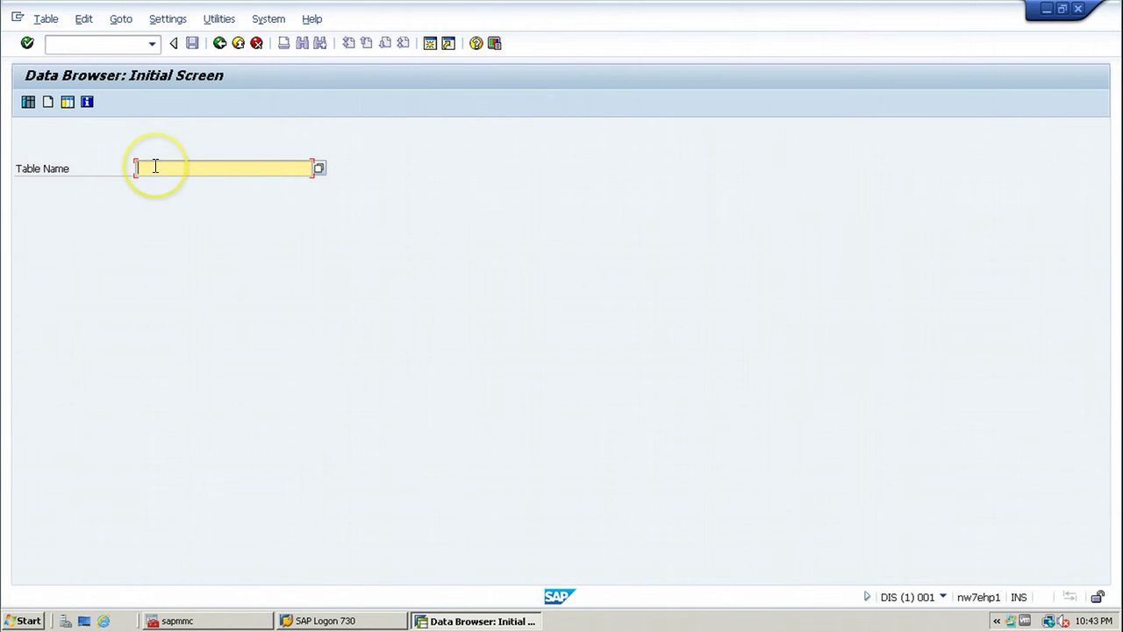
text(T)
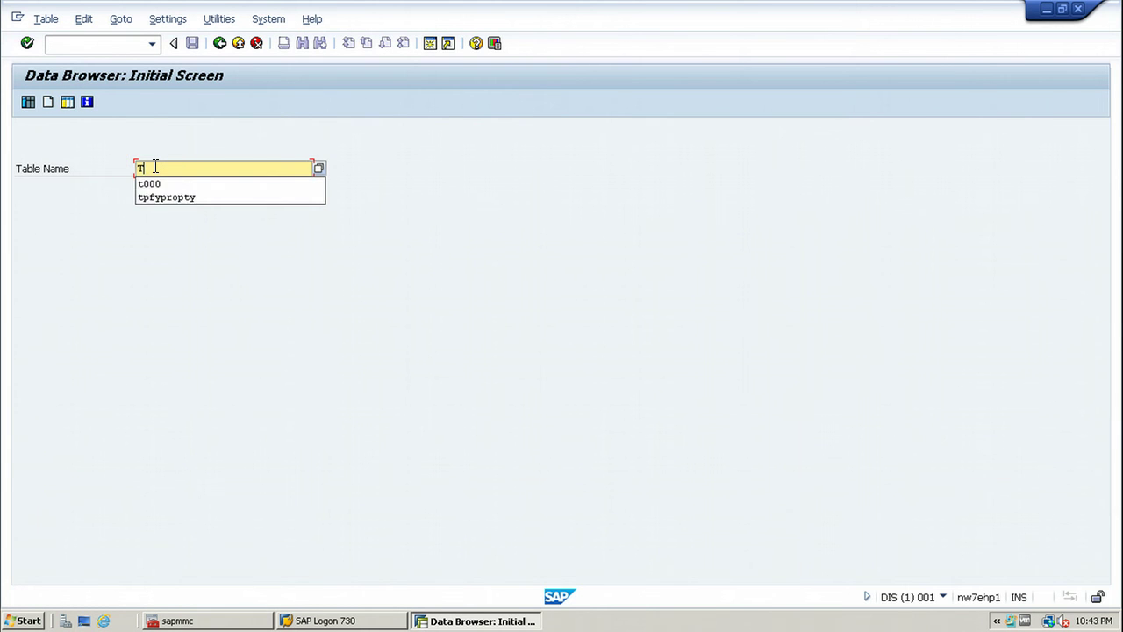
text(000)
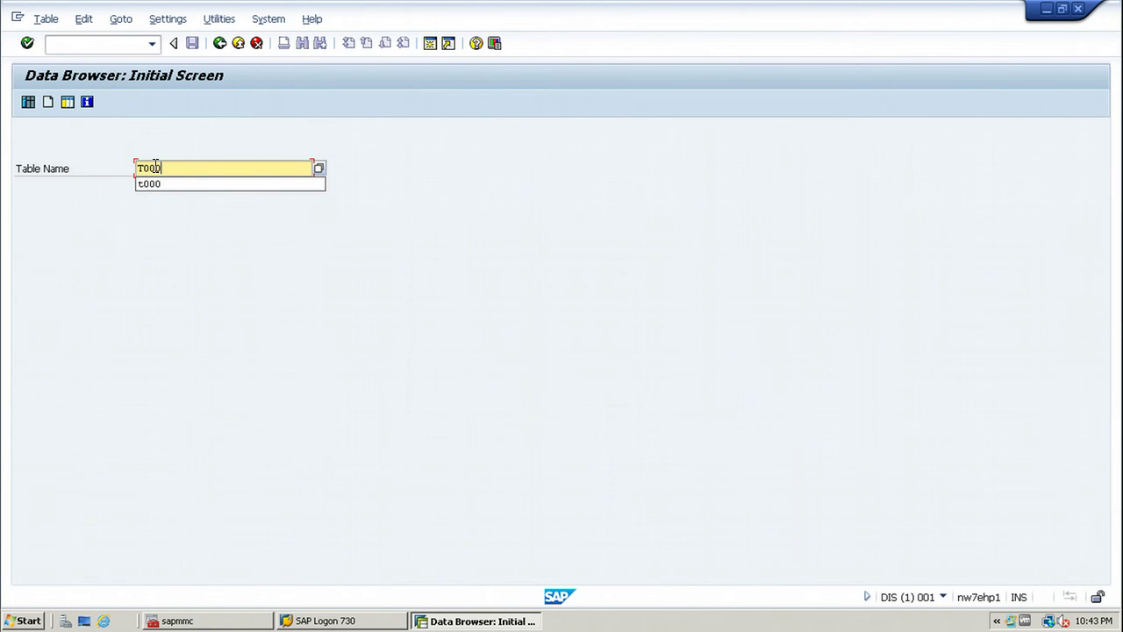
click(147, 169)
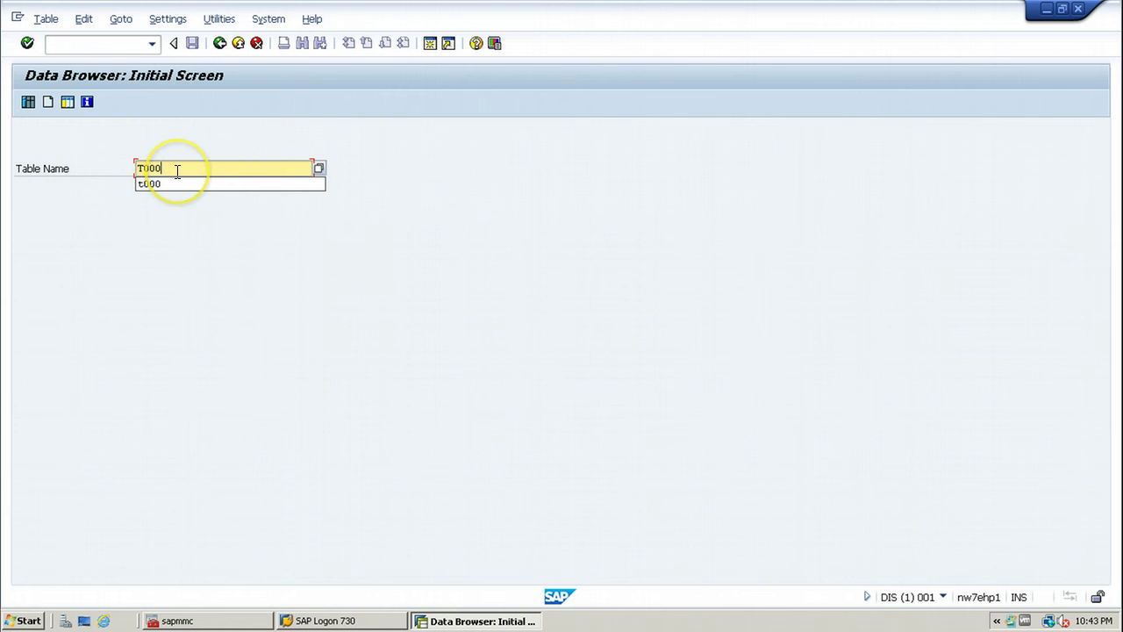
click(27, 103)
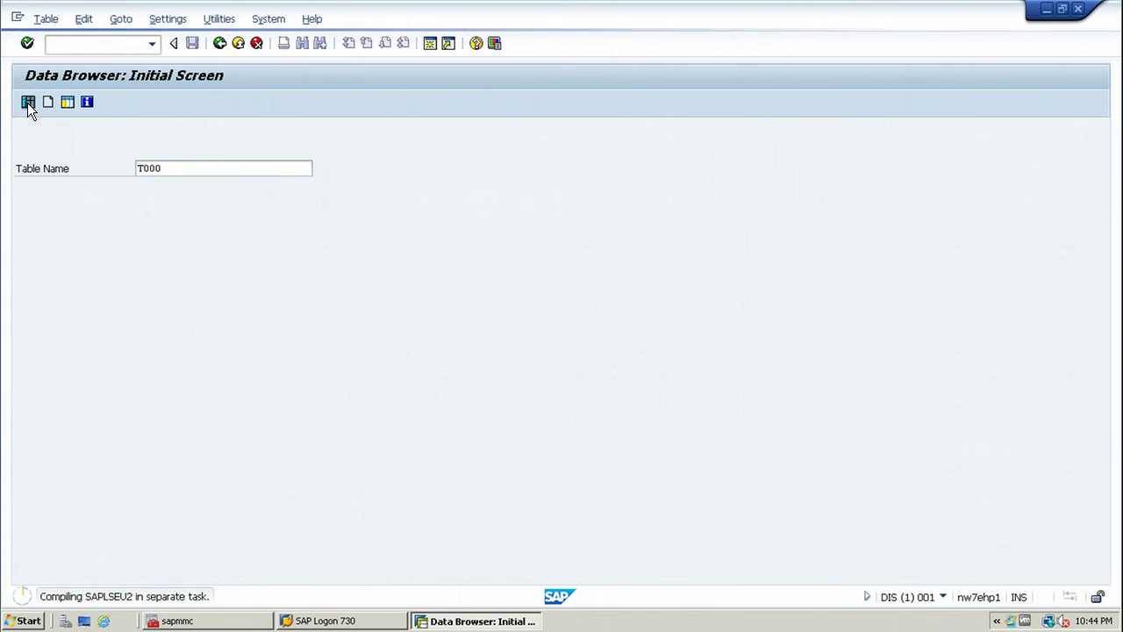
click(103, 98)
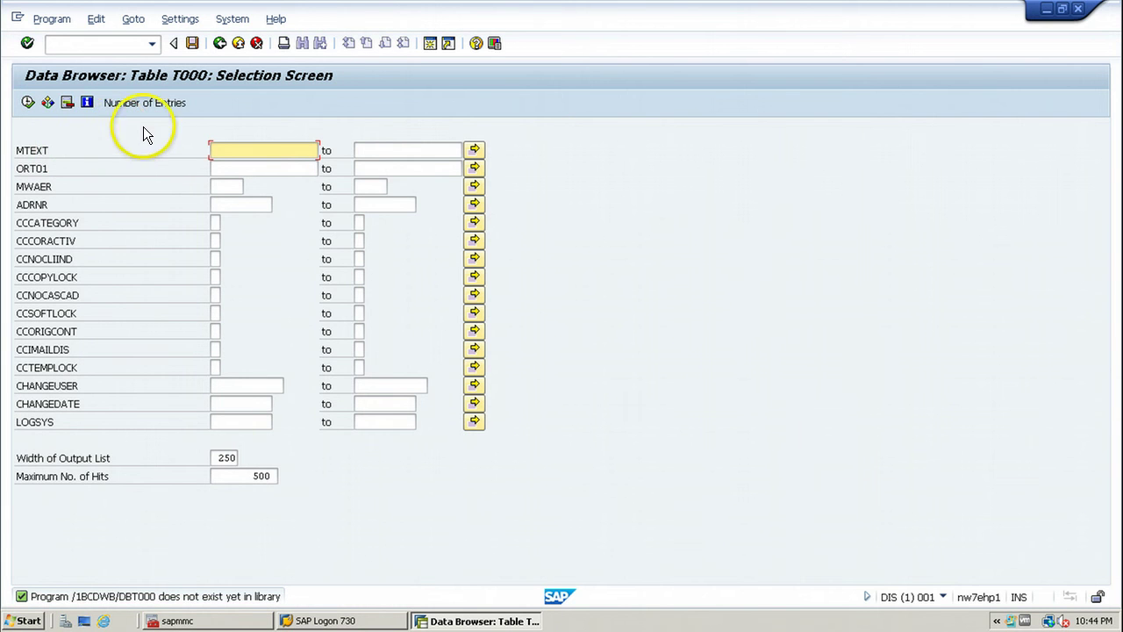
Execute the T000 listing to check the 999 Customizing row, then return to the main menu with /n
click(28, 103)
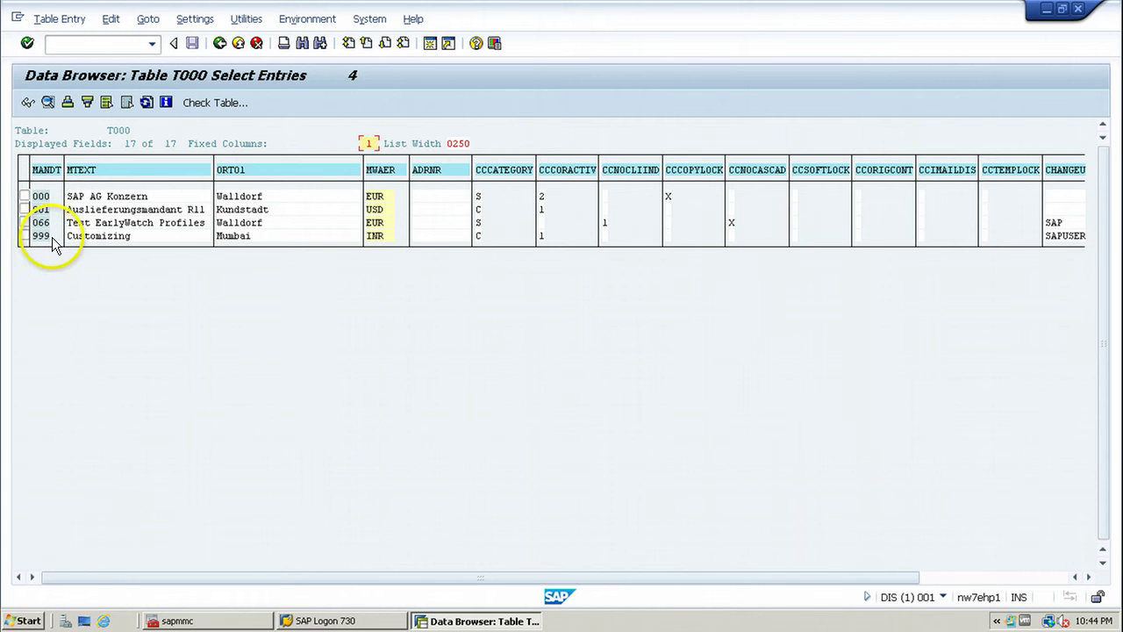
click(84, 43)
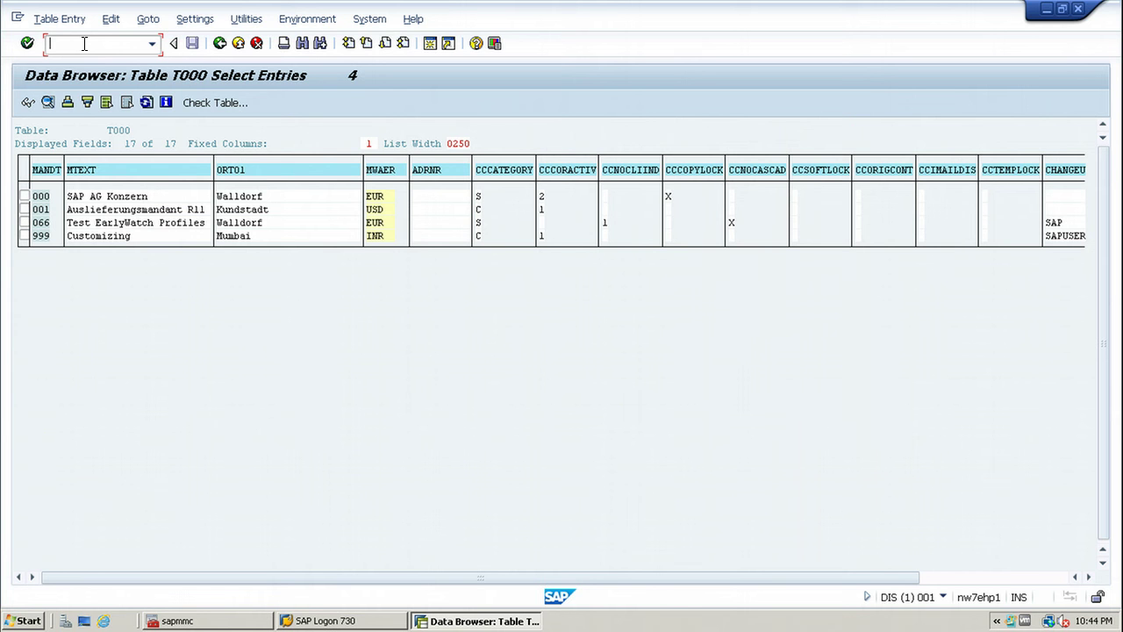
text(/n)
key(Return)
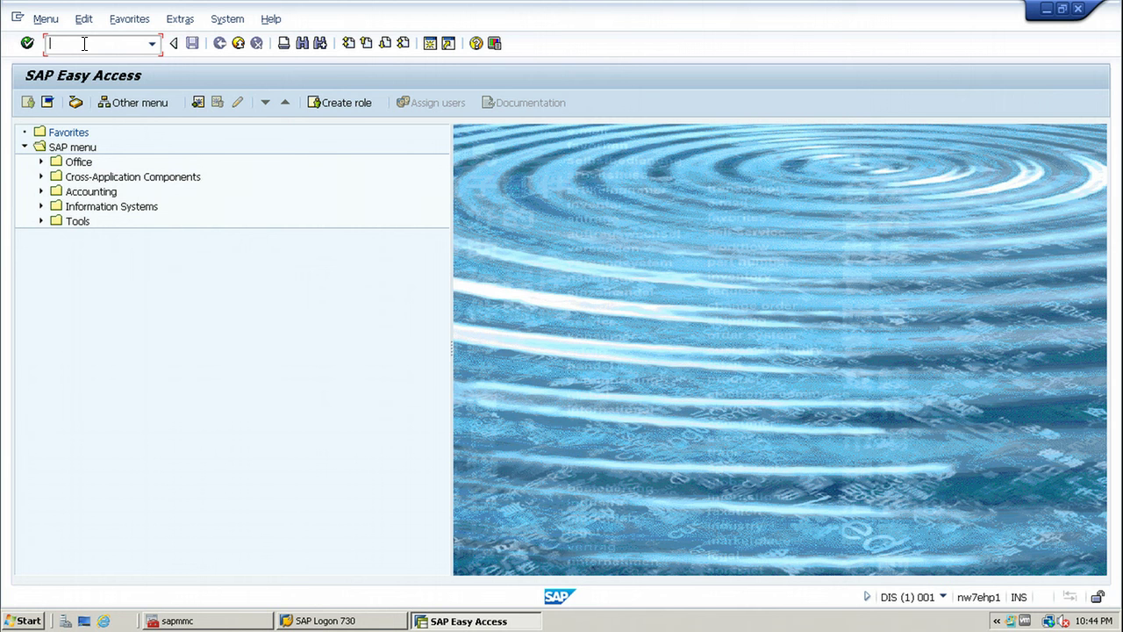
Minimize the SAP window and the remote desktop session to show the local desktop
click(1046, 11)
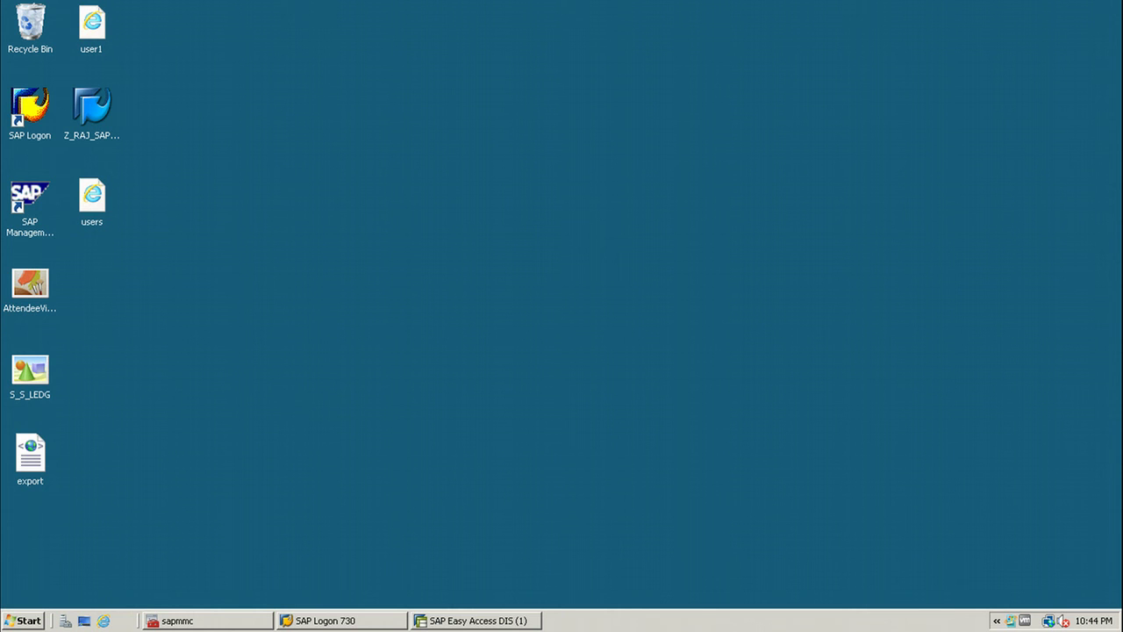
click(742, 11)
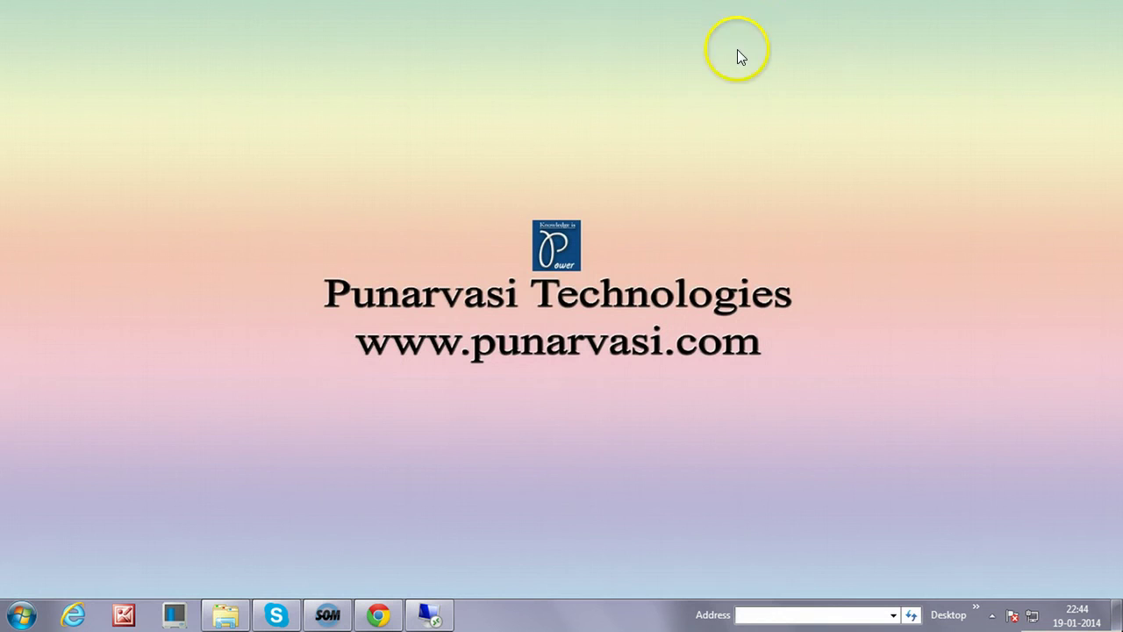